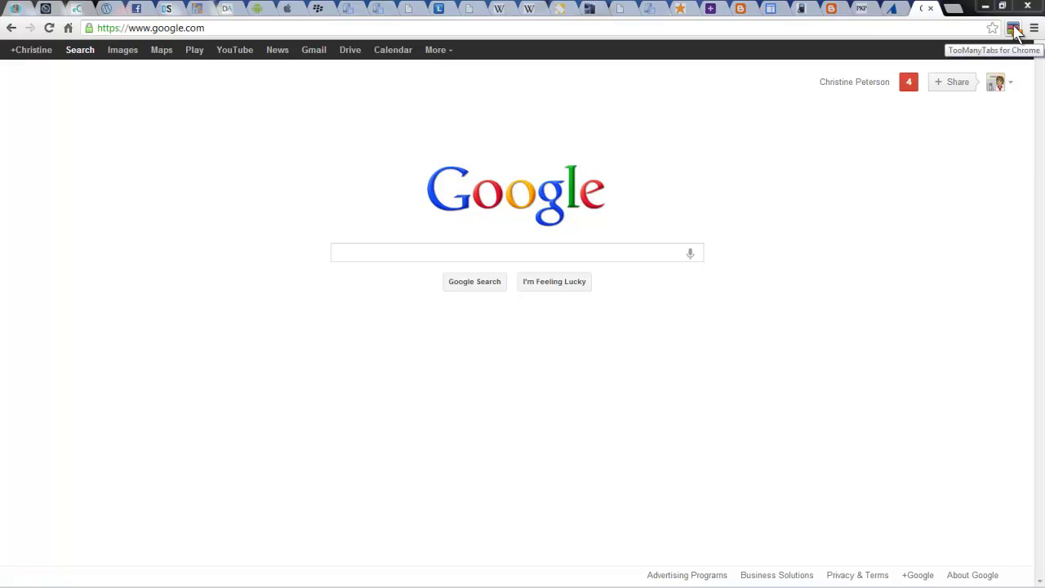
# - Open the TooManyTabs overview and scroll to the later tab thumbnails
pyautogui.click(1014, 29)
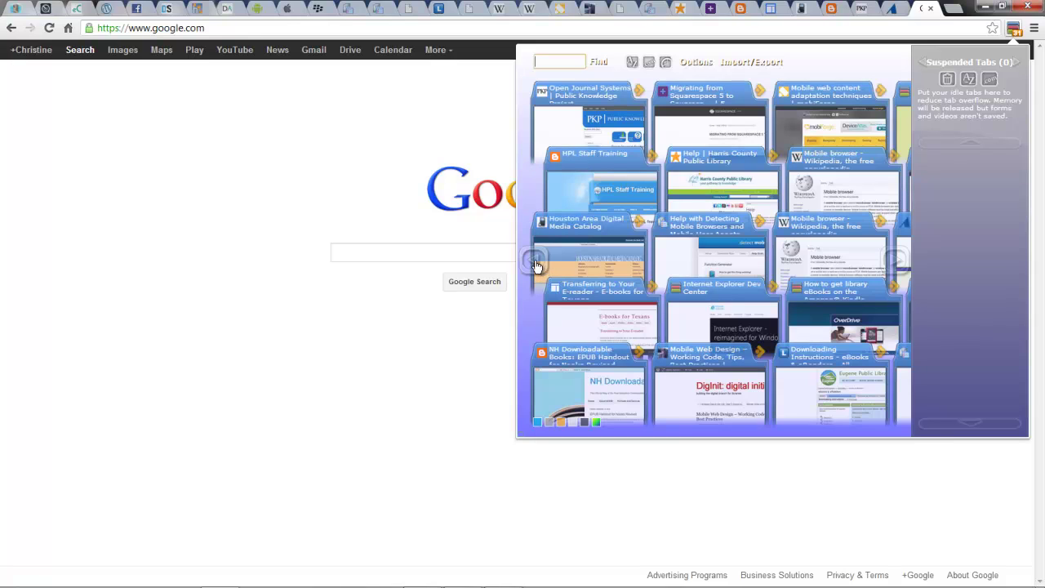
pyautogui.click(896, 263)
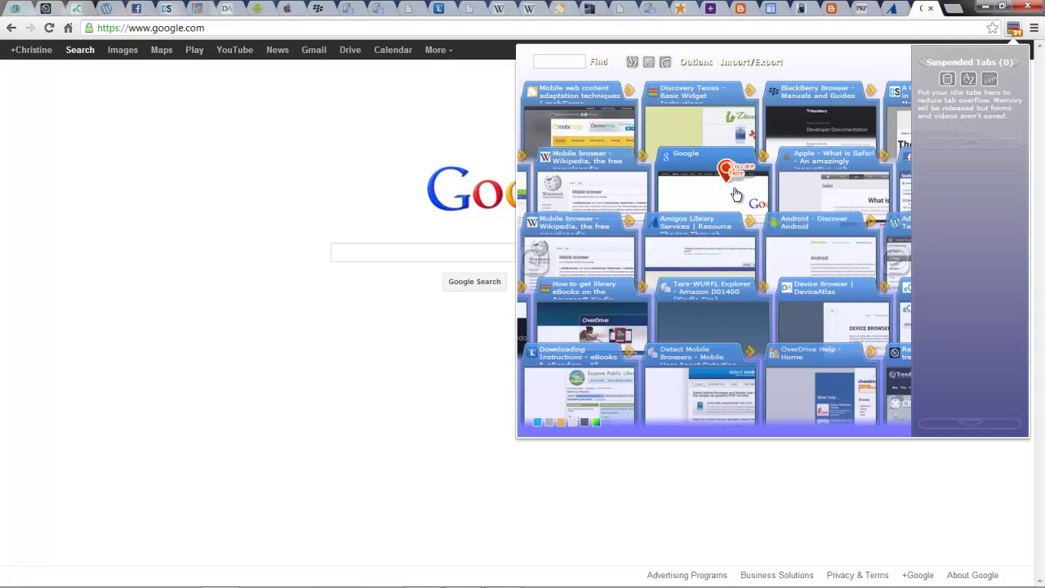
# - Switch to the Amigos Library tab, reopen TooManyTabs, try blue and grey themes, then return to lavender
pyautogui.click(707, 259)
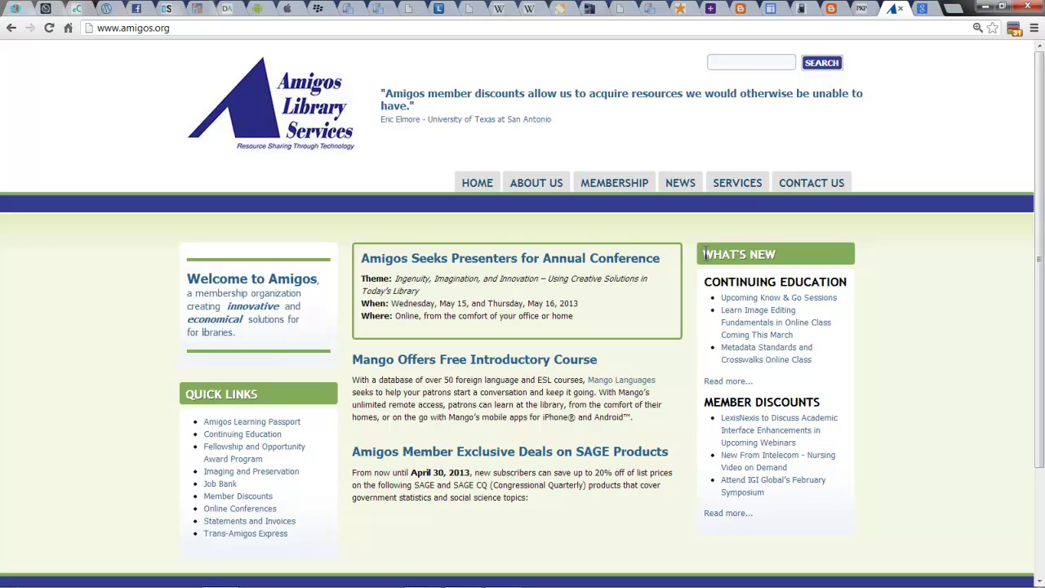
pyautogui.click(1014, 31)
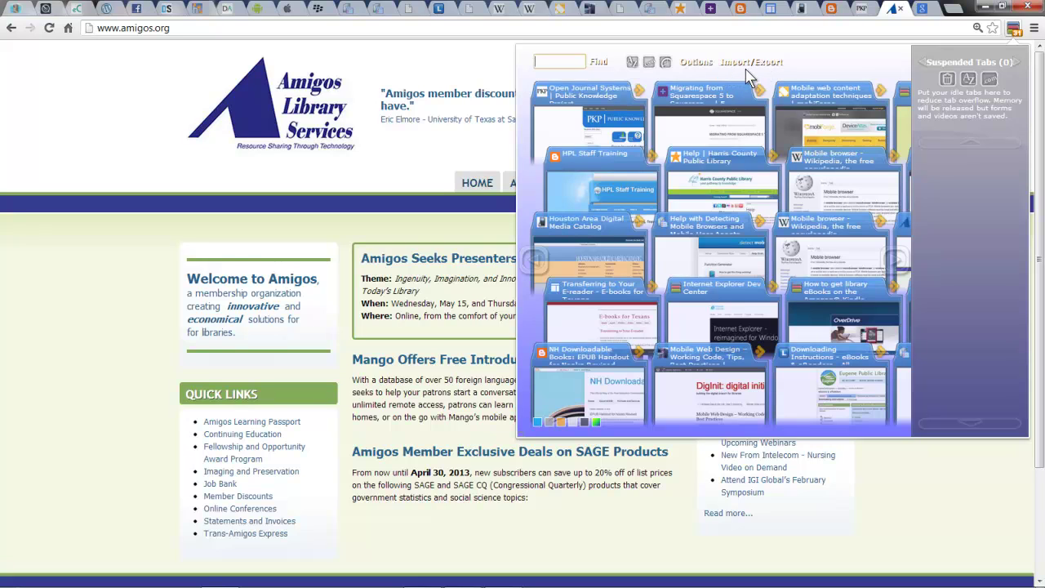
pyautogui.click(538, 423)
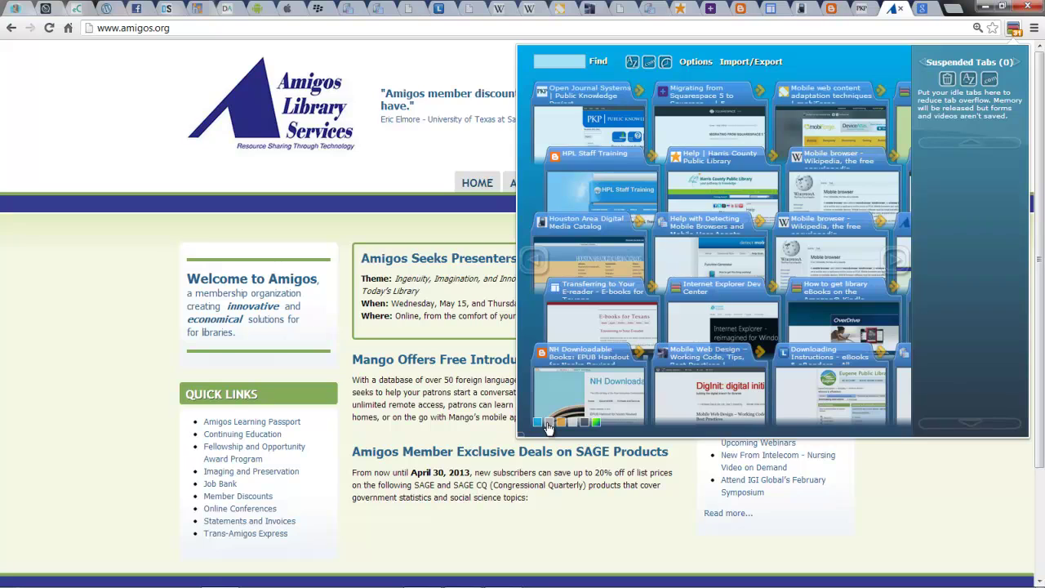
pyautogui.click(547, 423)
pyautogui.click(597, 424)
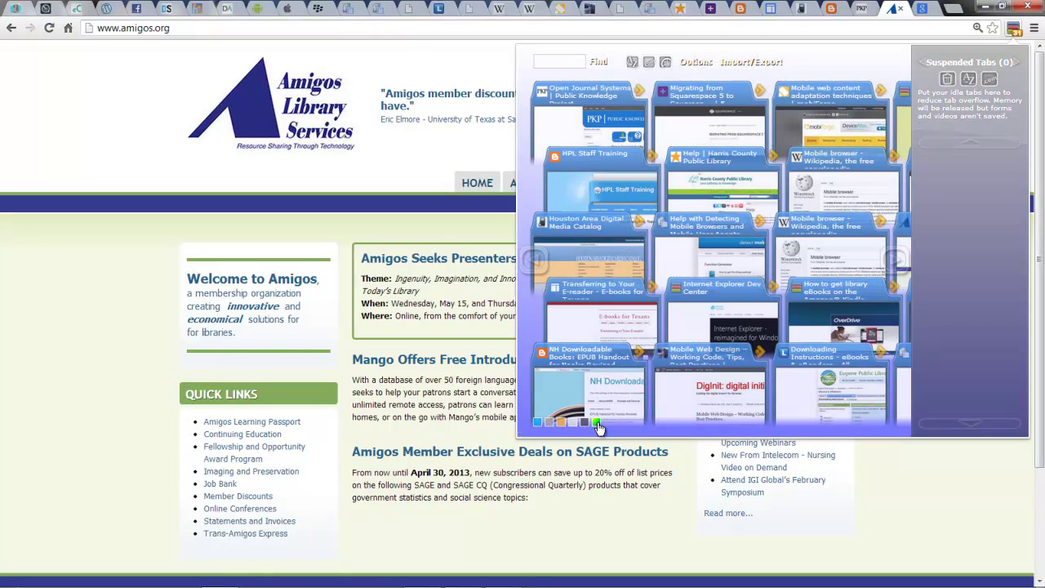
# - Suspend Open Journal Systems, HPL Staff Training, Houston Digital Media Catalog, e-reader transferring and NH Downloadable Books
pyautogui.click(639, 91)
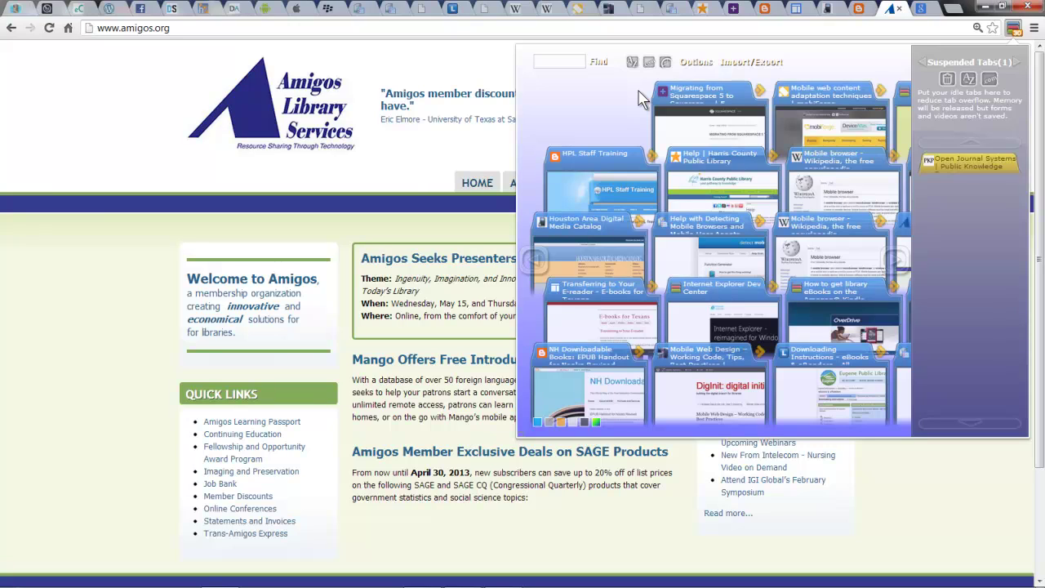
pyautogui.click(652, 159)
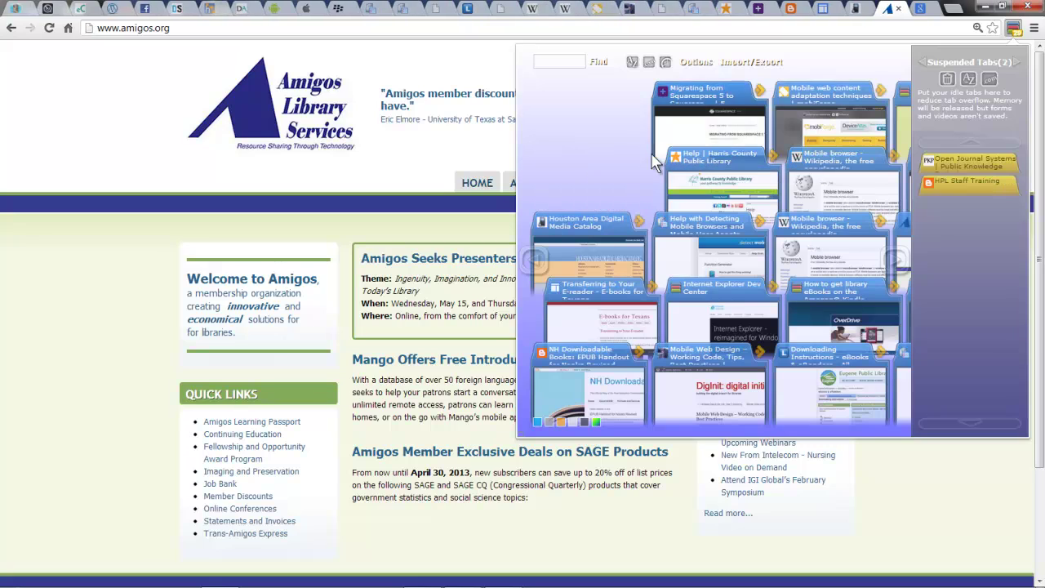
pyautogui.click(639, 221)
pyautogui.click(651, 289)
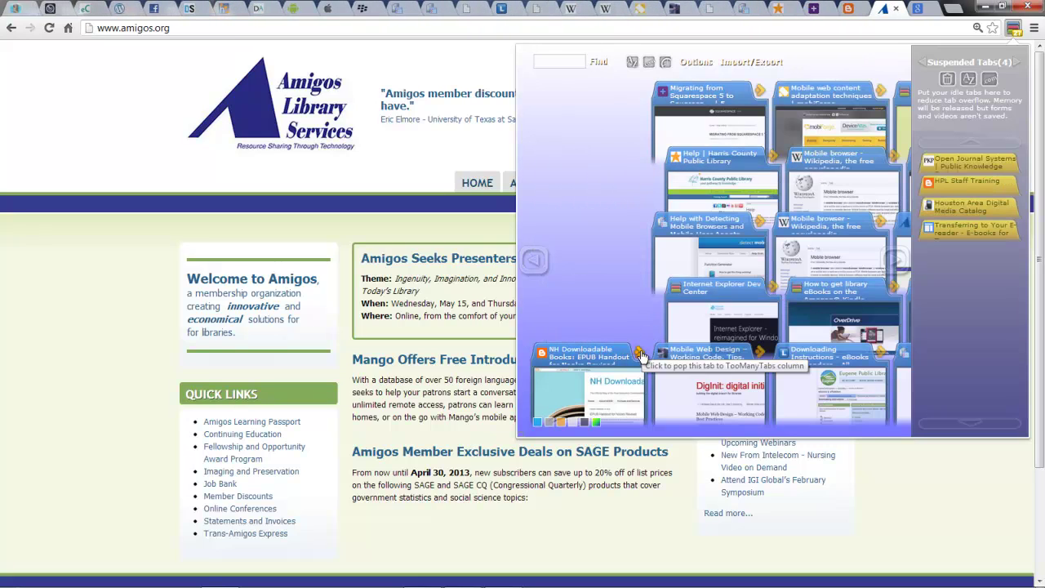
pyautogui.click(639, 353)
# - Suspend Mobile Web Design, IE Dev Center, Detecting Mobile Browsers help, HCPL Help and Squarespace migration tabs
pyautogui.click(760, 353)
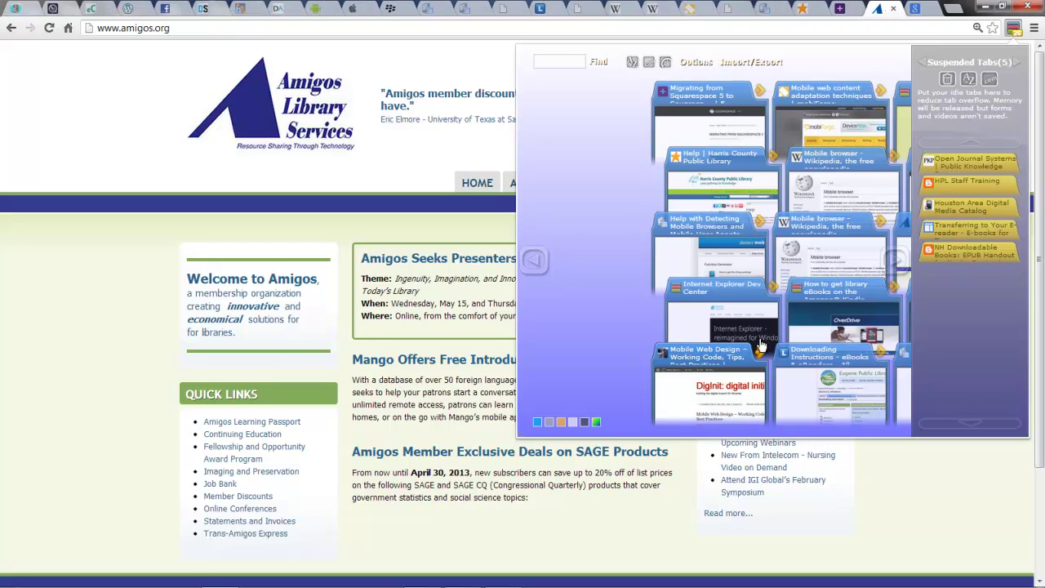
pyautogui.click(772, 287)
pyautogui.click(759, 224)
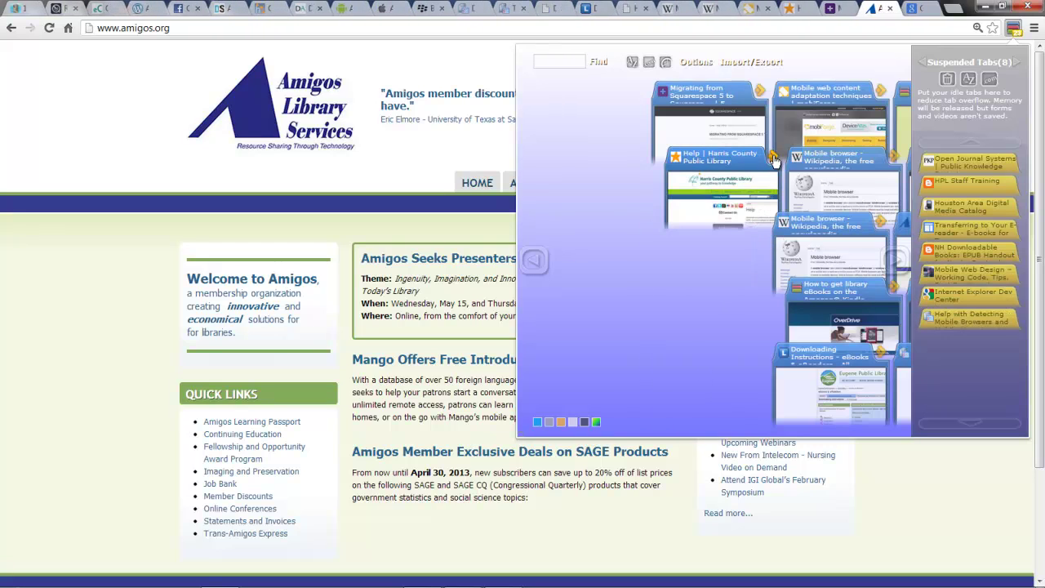
pyautogui.click(772, 157)
pyautogui.click(759, 91)
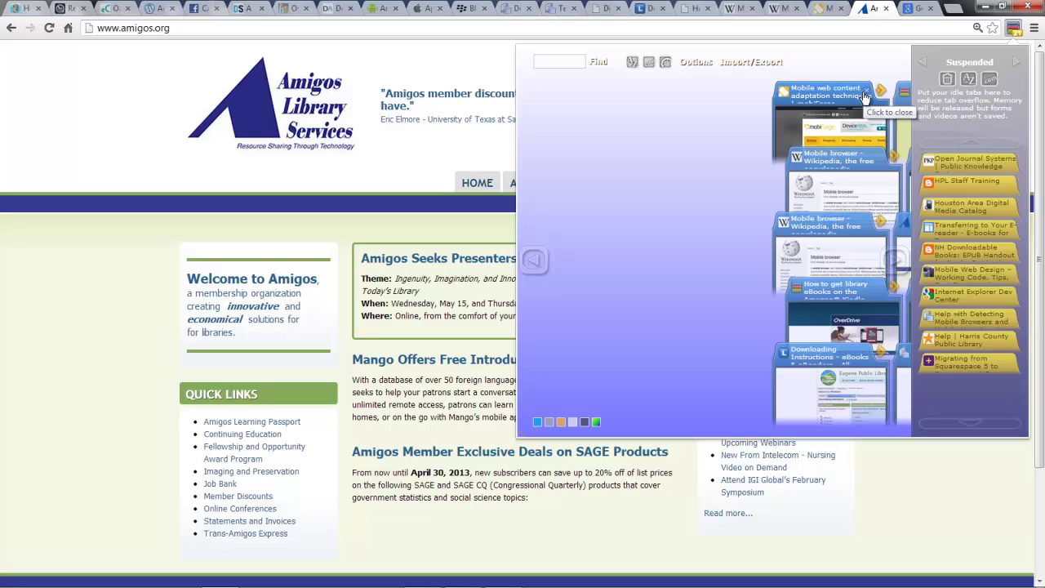
# - Suspend the mobile content adaptation tab, both Mobile browser Wikipedia tabs and two library eBooks tabs
pyautogui.click(880, 92)
pyautogui.click(894, 156)
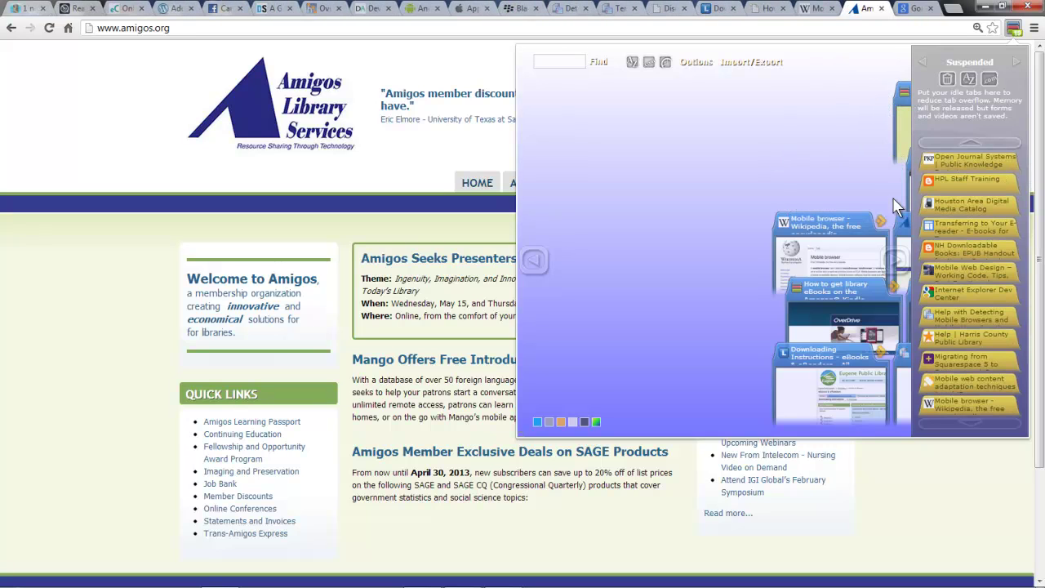
pyautogui.click(881, 222)
pyautogui.click(890, 287)
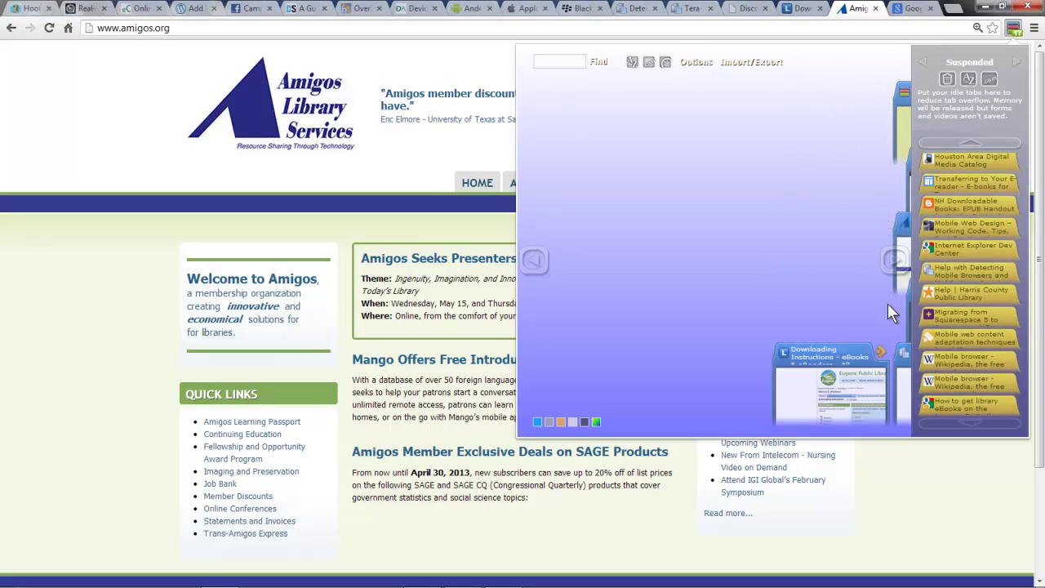
pyautogui.click(879, 352)
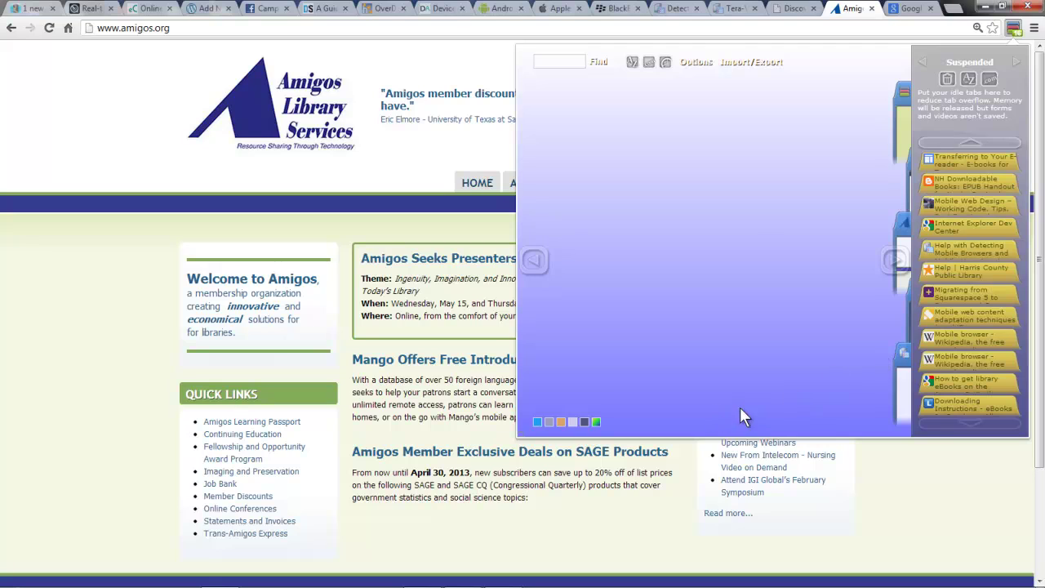
# - Move to the next group of tabs and suspend Discovery Texas and Detect Mobile Browsers
pyautogui.click(896, 260)
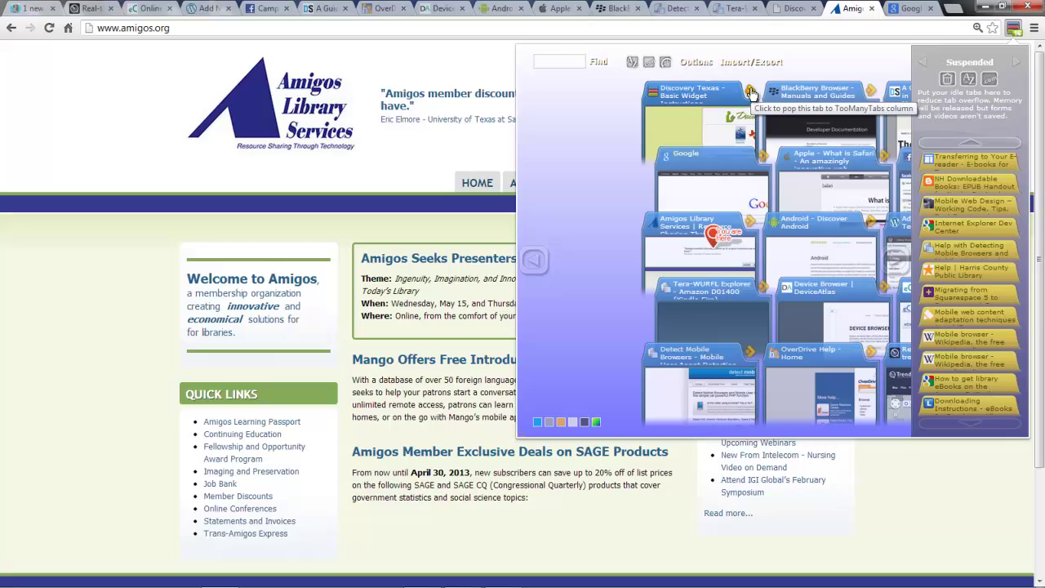
pyautogui.click(750, 93)
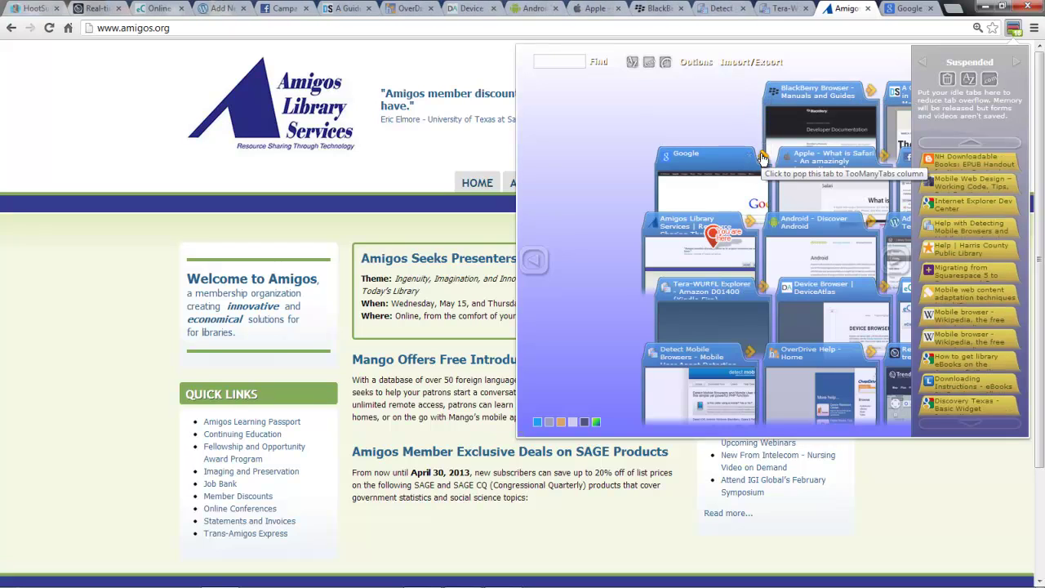
pyautogui.click(750, 352)
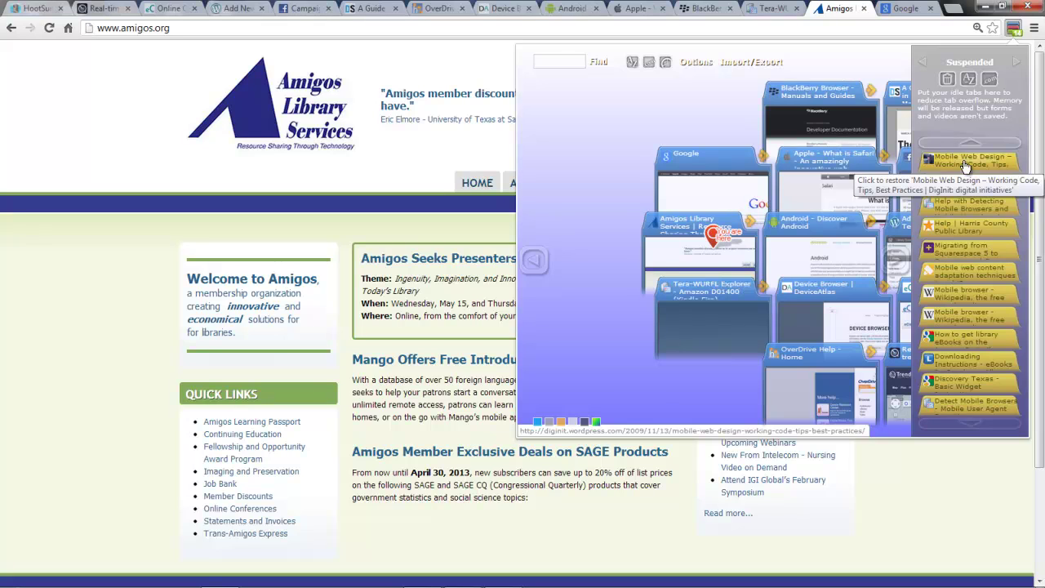
# - Restore Mobile Web Design, Internet Explorer Dev Center and Detecting Mobile Browsers help from the Suspended list
pyautogui.click(965, 164)
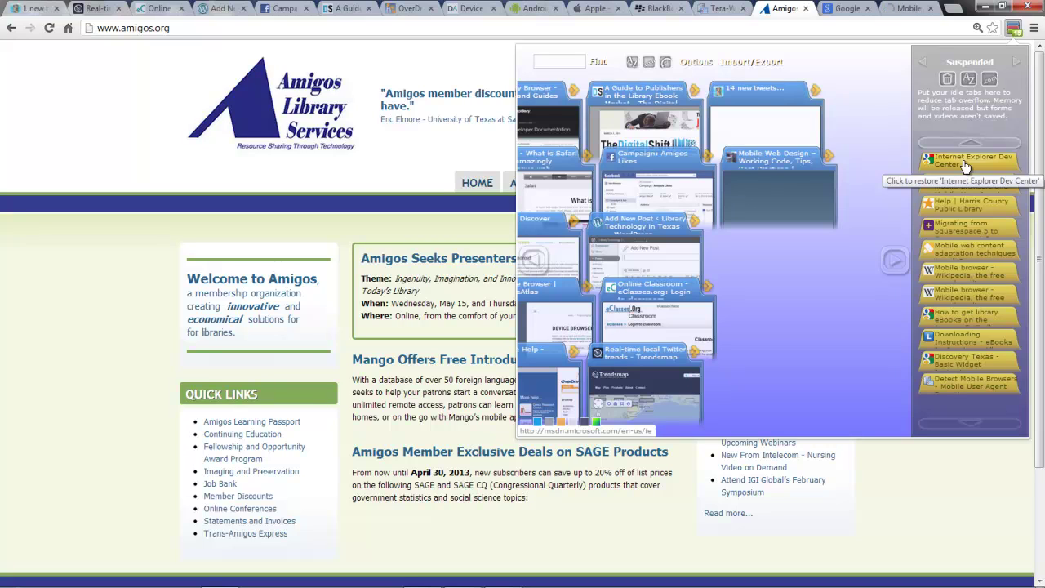
pyautogui.click(965, 164)
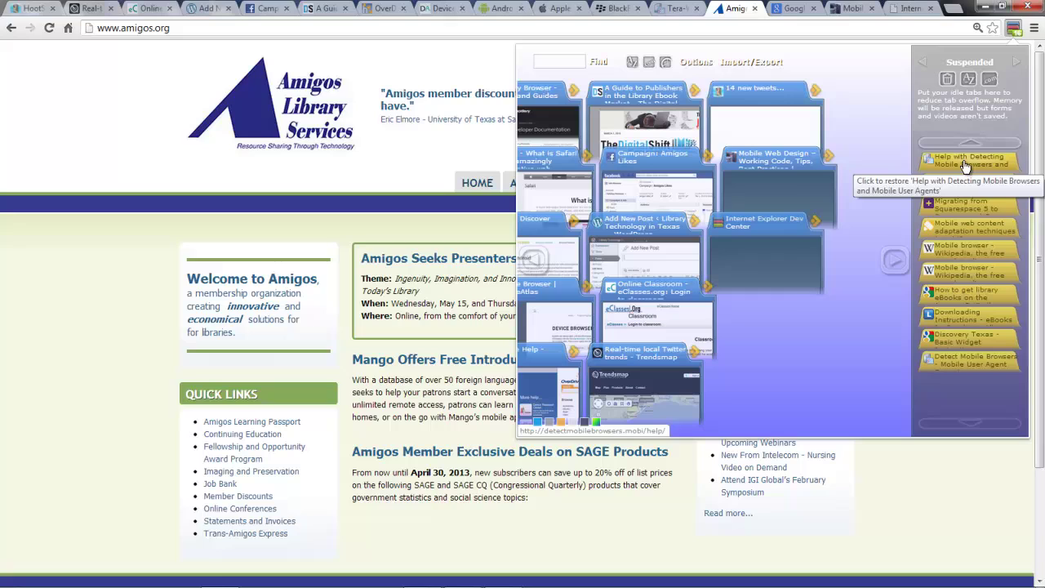
pyautogui.click(965, 166)
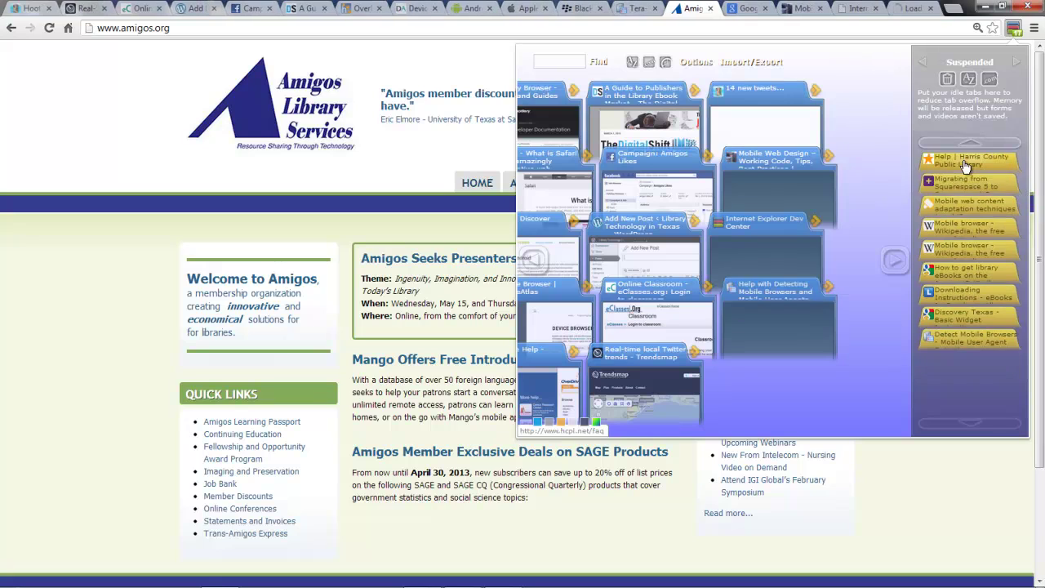
# - Suspend HootSuite tweets plus Mobile Web Design, IE Dev Center and Detecting Mobile Browsers help again
pyautogui.click(815, 92)
pyautogui.click(828, 157)
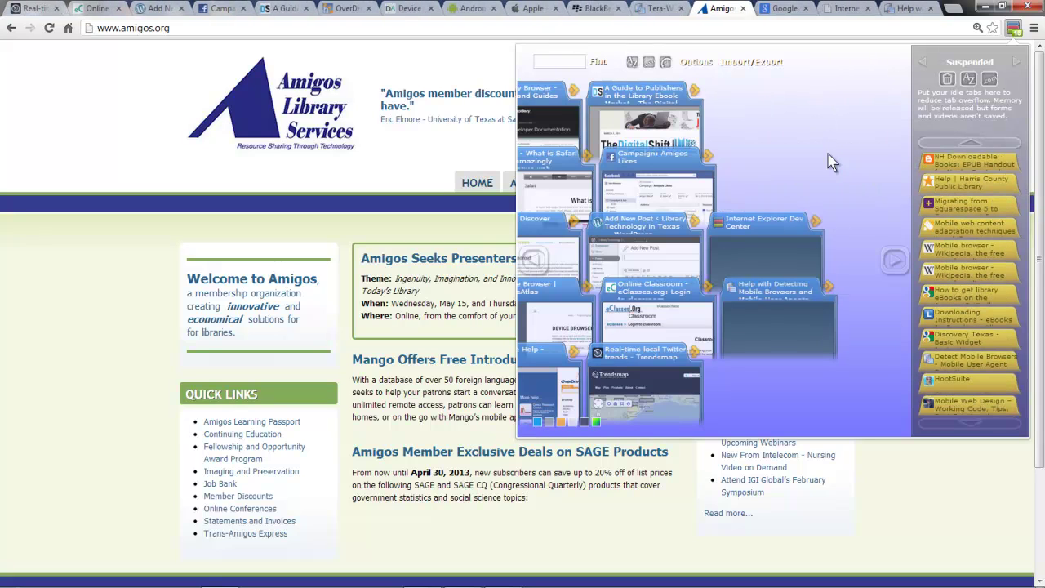
pyautogui.click(816, 223)
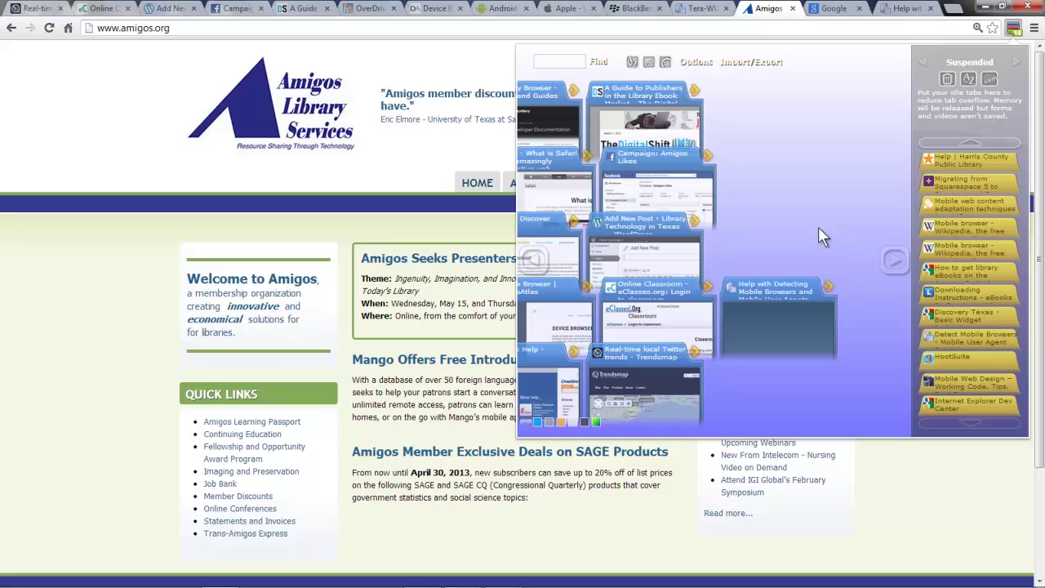
pyautogui.click(828, 286)
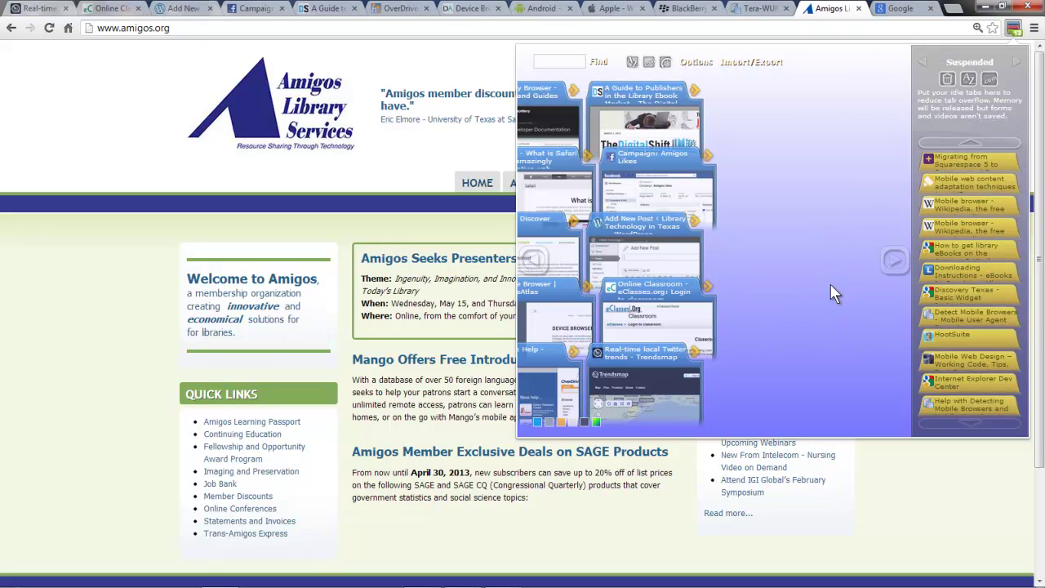
# - View the recently closed tabs list, then return to the Suspended Tabs column
pyautogui.click(1016, 64)
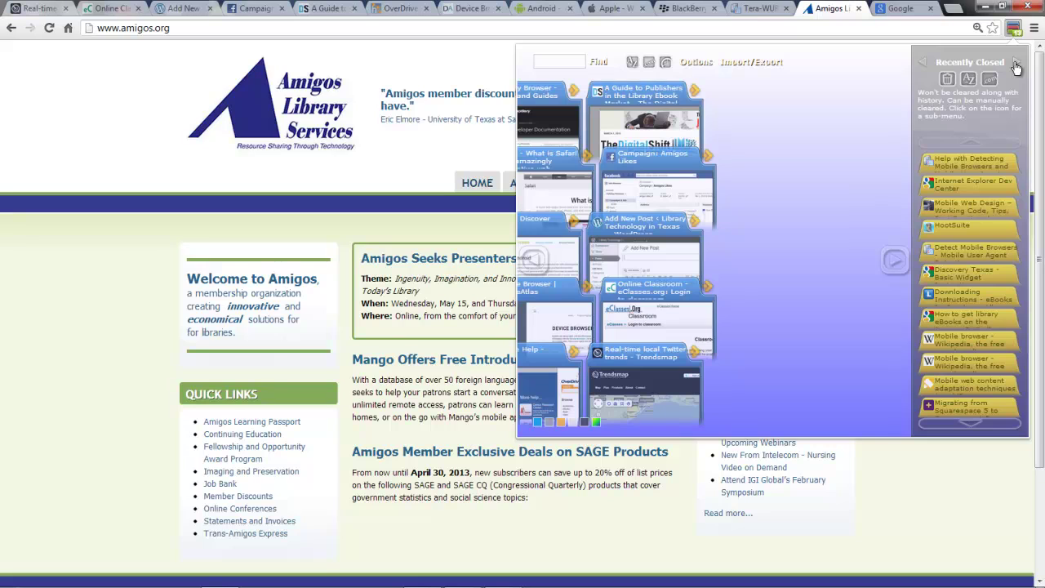
pyautogui.click(1017, 65)
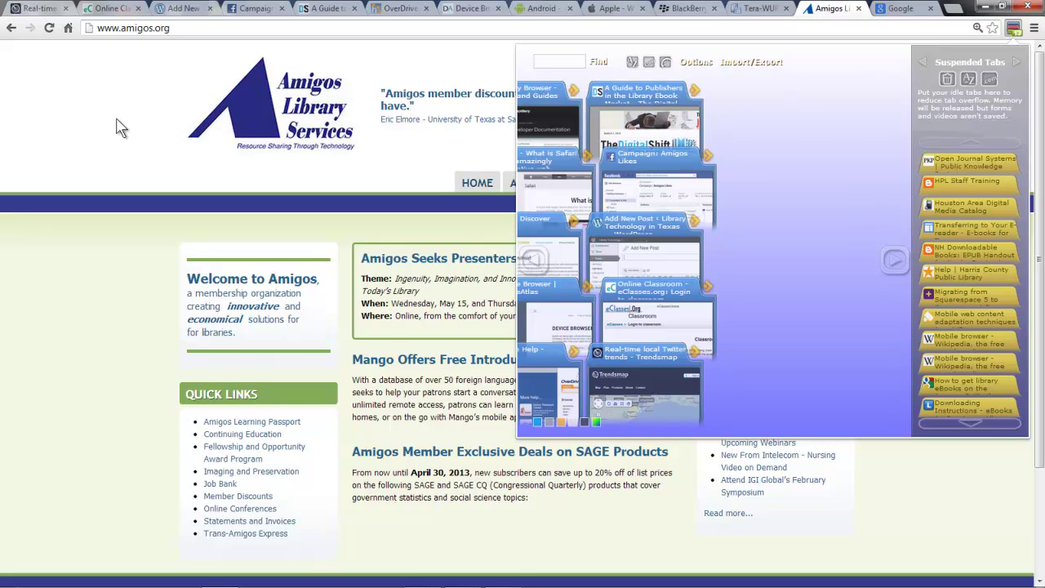
pyautogui.click(85, 133)
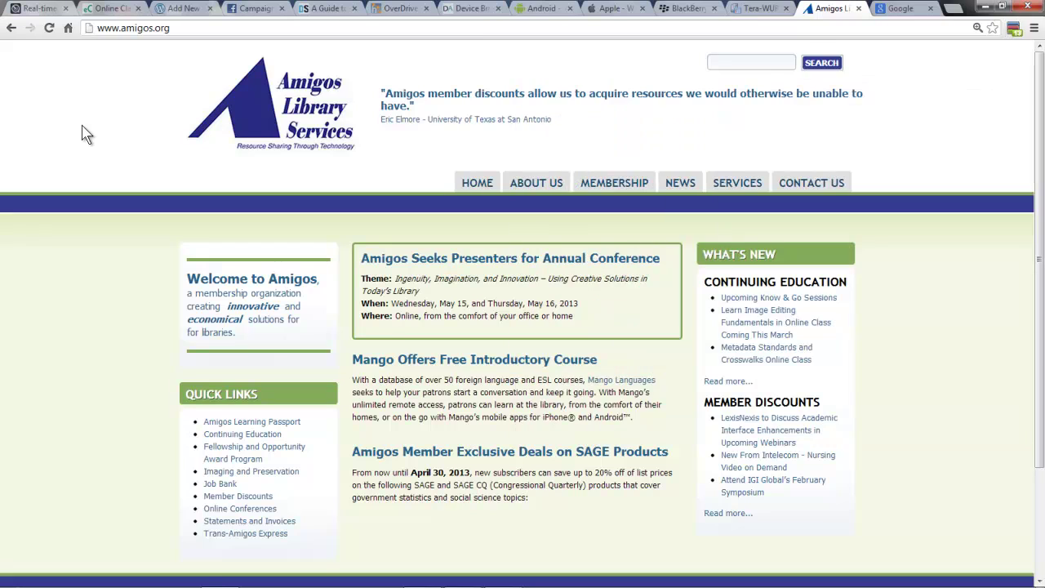